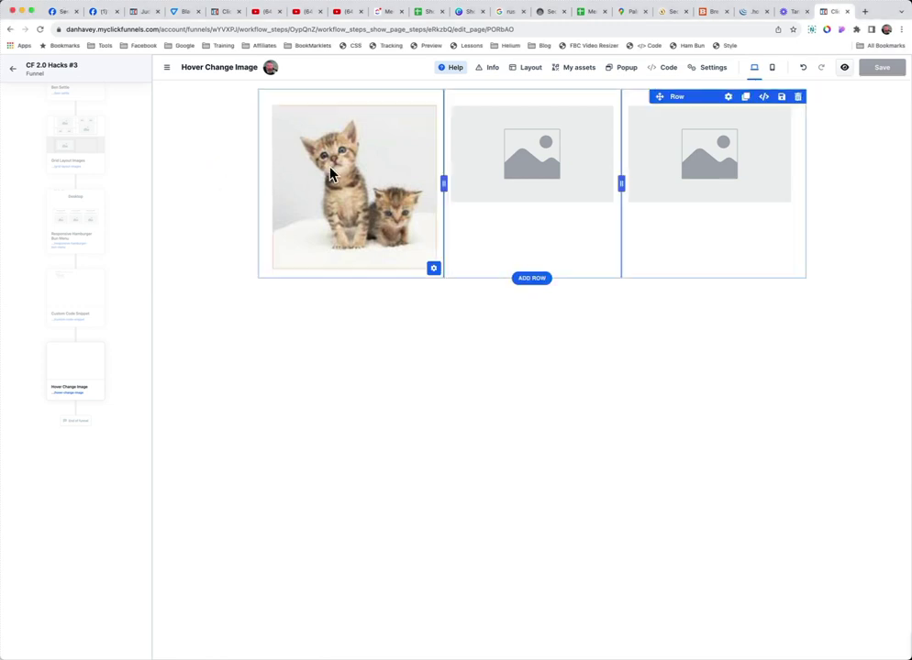
# Generate the CSS ID id-6Z-LdlV9N-13 for the kitten image and copy it.
pyautogui.click(429, 114)
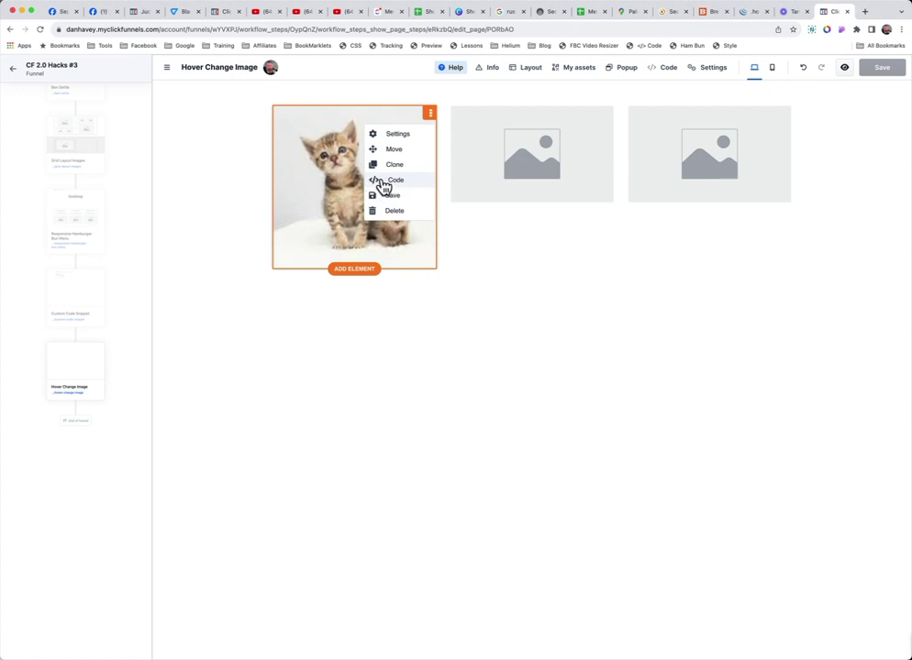
pyautogui.click(383, 183)
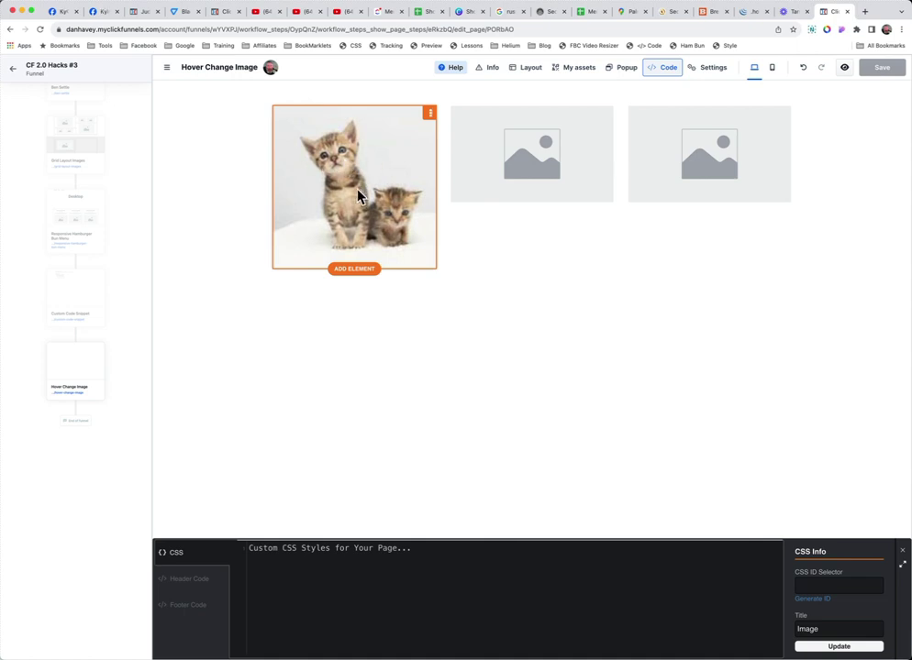
pyautogui.click(813, 600)
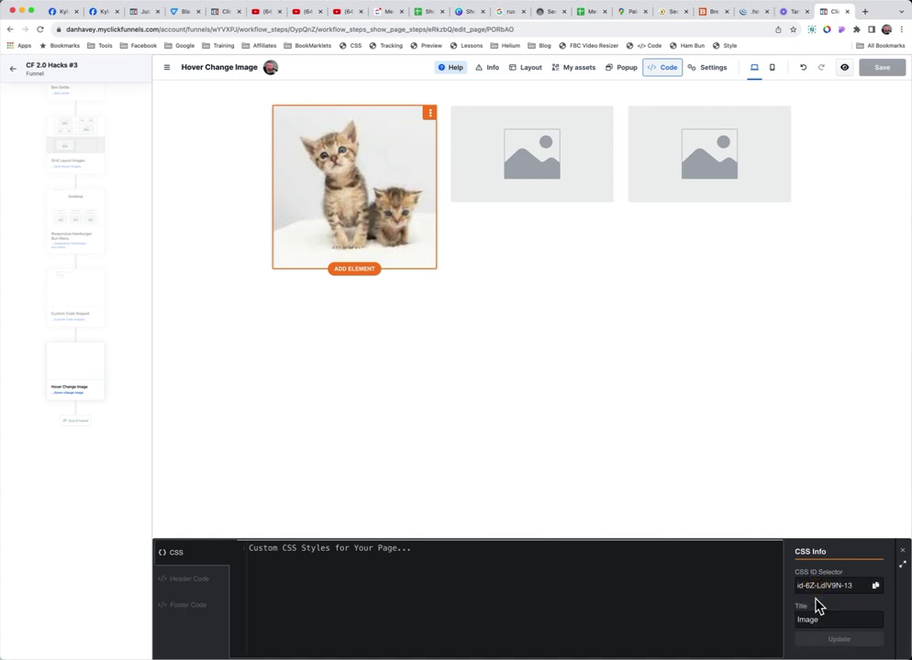
pyautogui.click(876, 589)
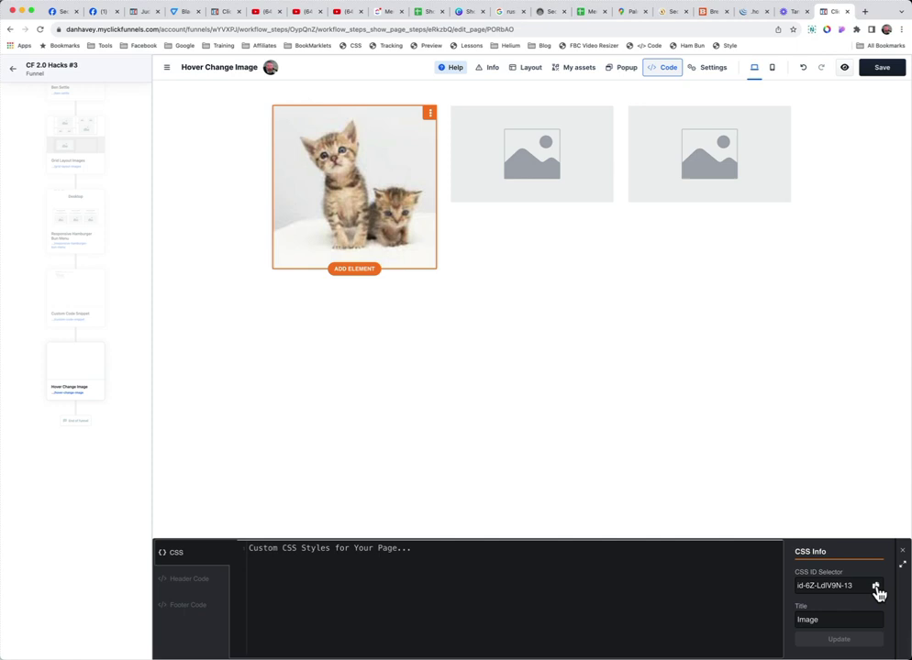
pyautogui.click(837, 640)
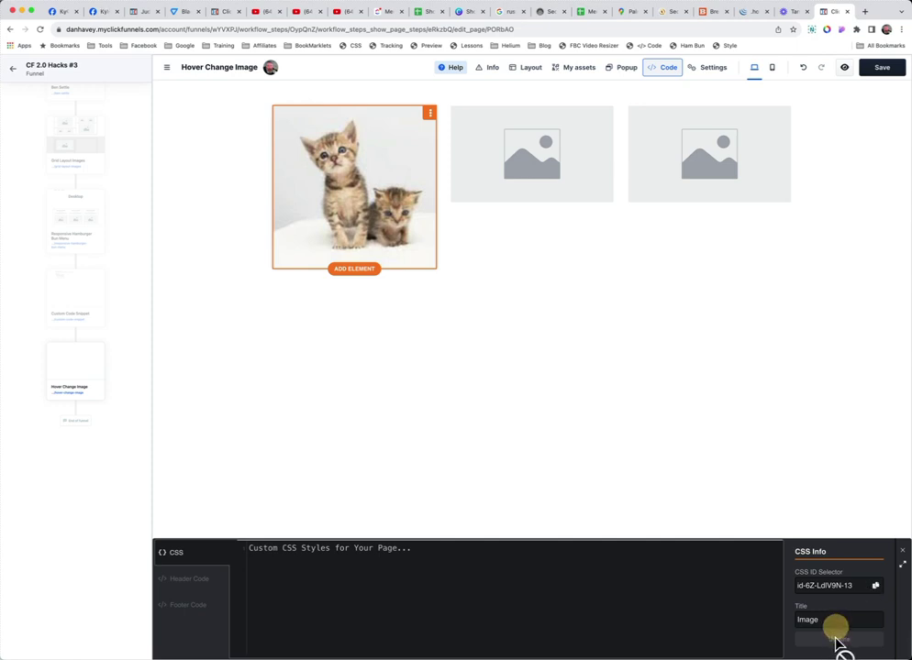
pyautogui.click(535, 390)
# Paste the ID into the footer script selector so it reads 'div#id-6Z-LdlV9N-13 > img'.
pyautogui.click(649, 46)
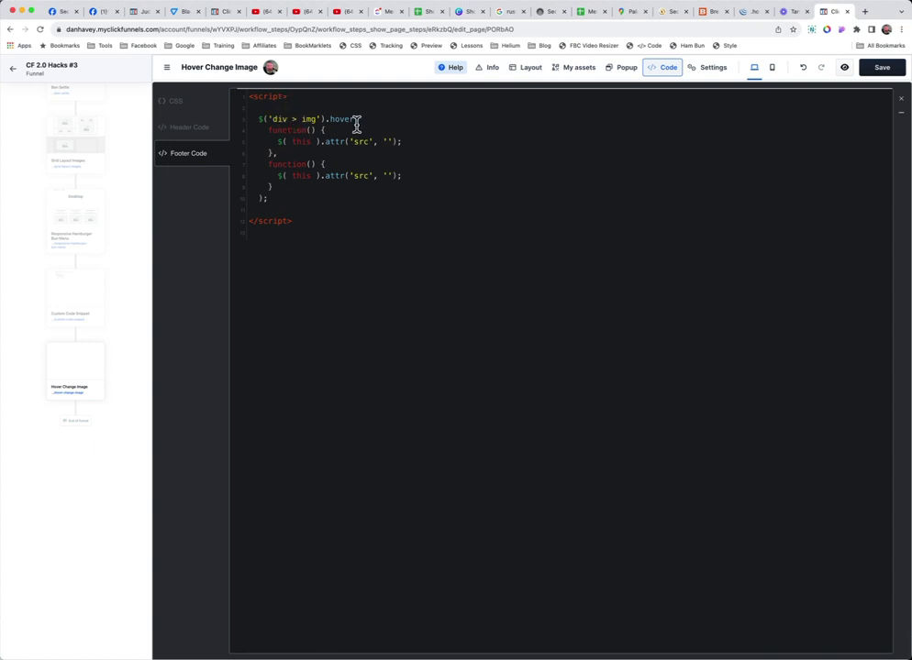
pyautogui.press('super+v')
pyautogui.press('BackSpace')
pyautogui.press('BackSpace')
pyautogui.write('13')
# Set the kitten image to the two-kitten photo from the image gallery.
pyautogui.click(903, 99)
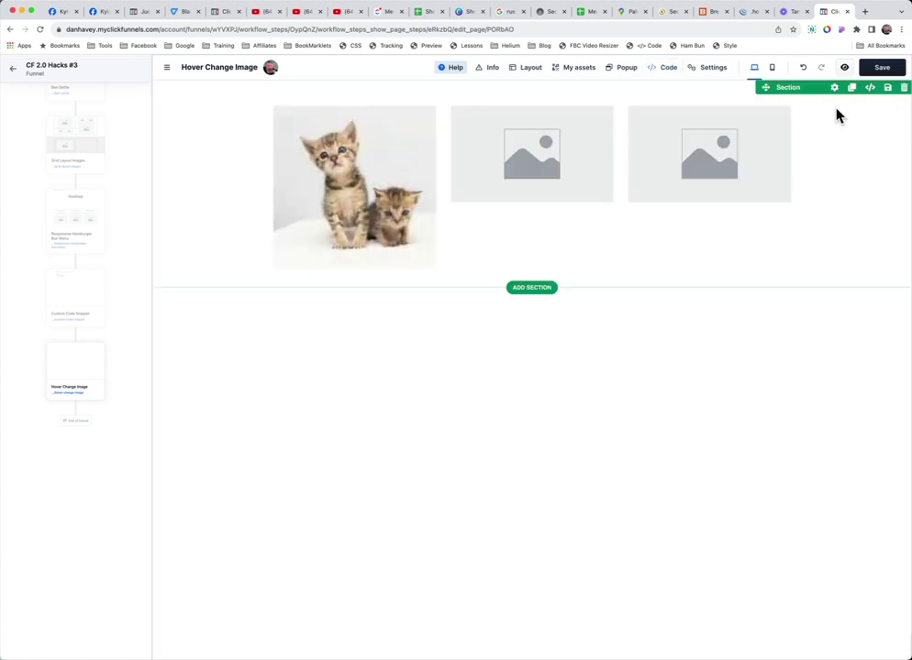
pyautogui.click(398, 169)
pyautogui.click(894, 196)
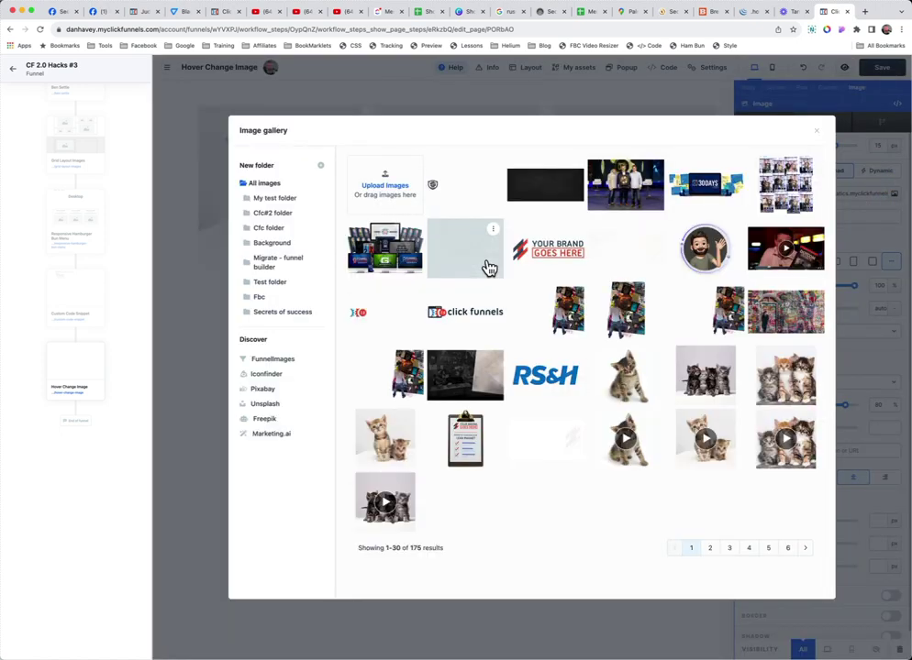
pyautogui.click(383, 444)
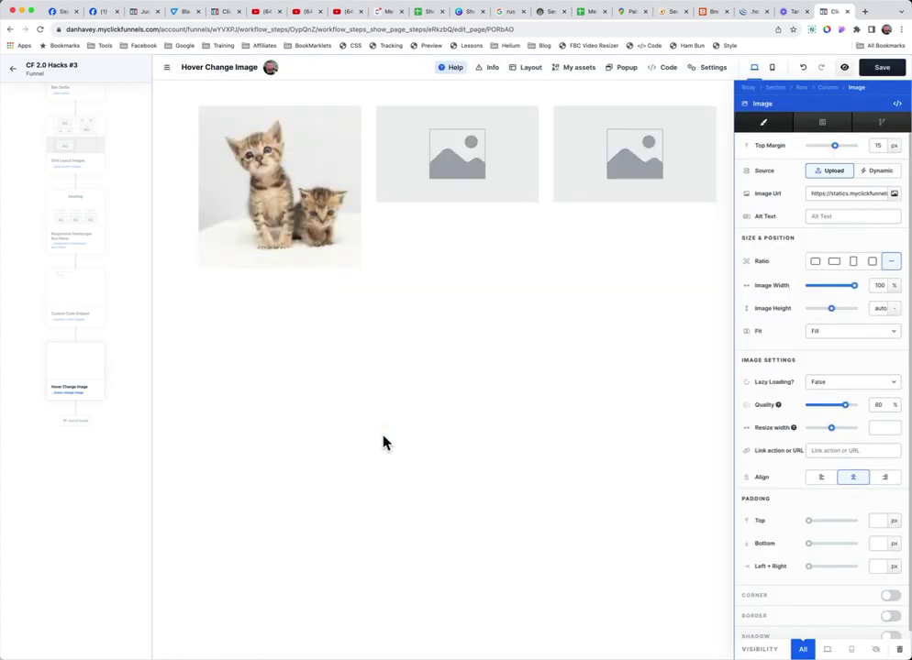
# Copy the two-kitten photo's image address from the gallery.
pyautogui.click(896, 198)
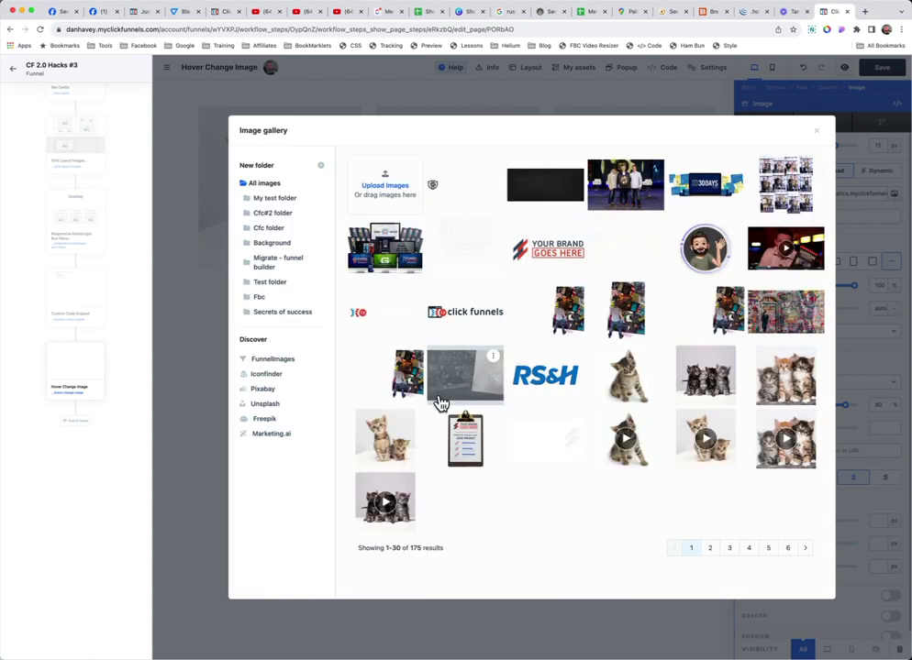
pyautogui.click(413, 422)
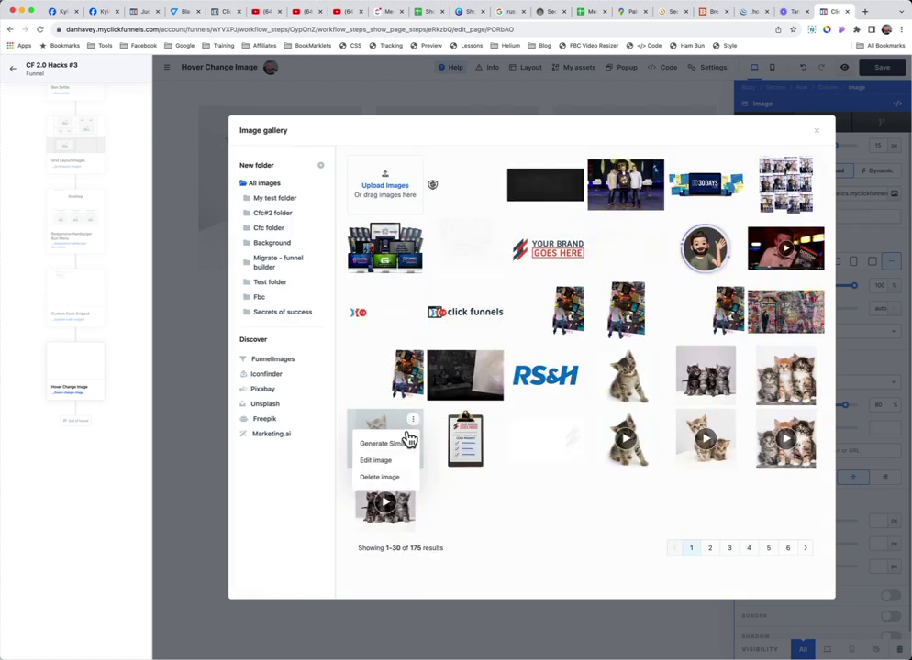
pyautogui.click(386, 468)
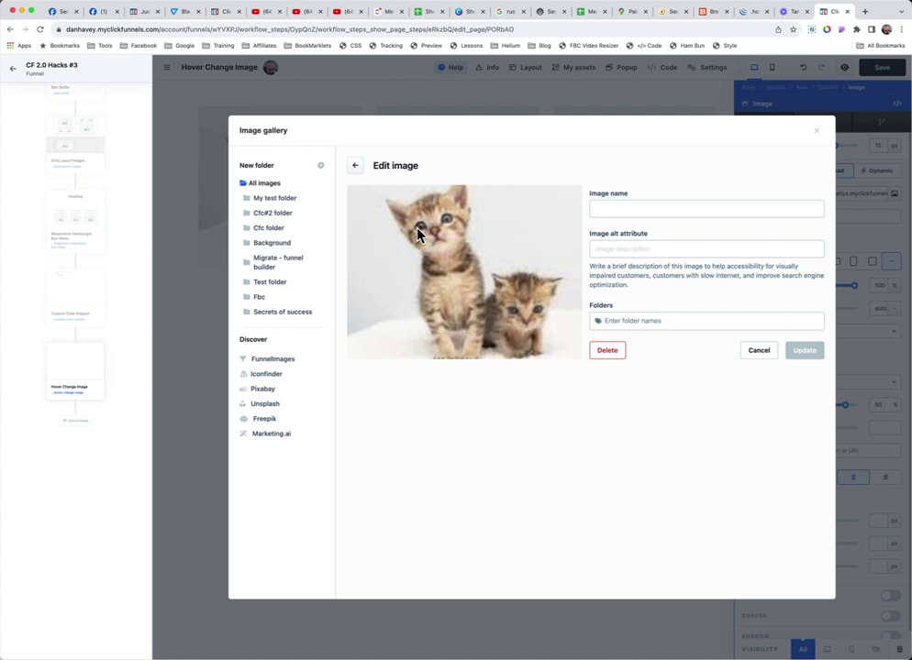
pyautogui.rightClick(417, 233)
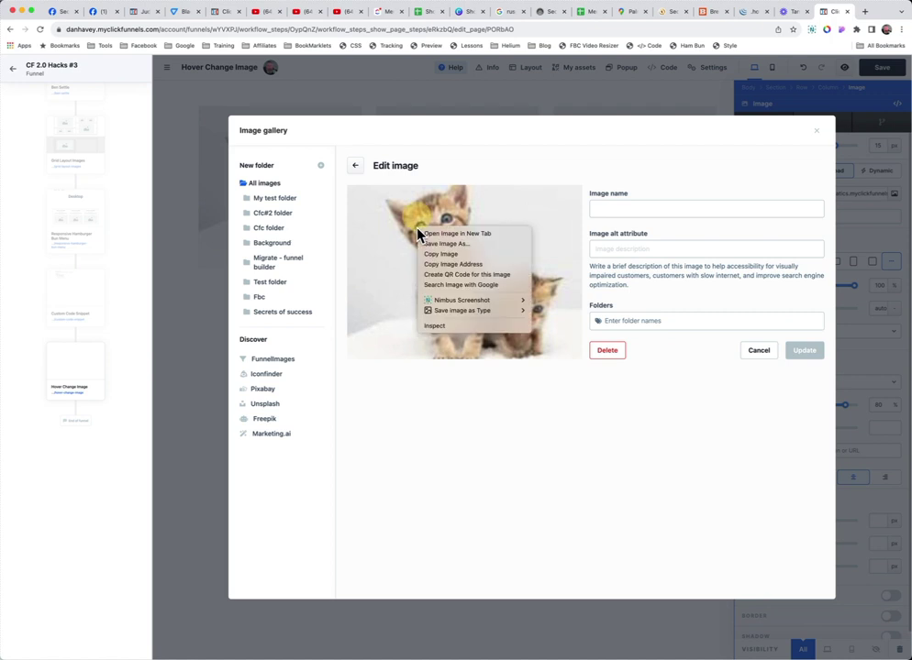
pyautogui.click(464, 268)
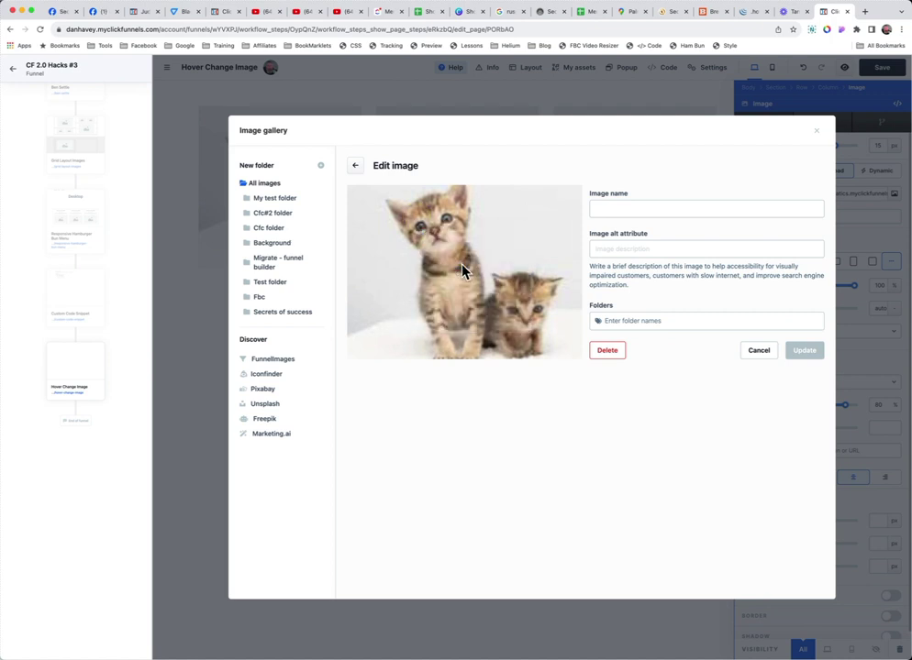
pyautogui.click(818, 132)
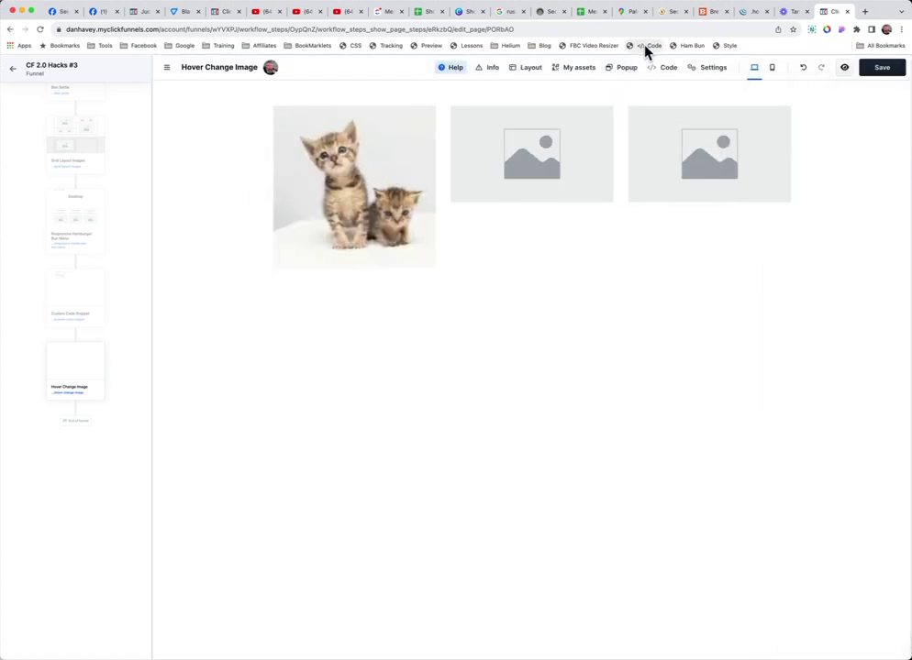
# Paste the two-kitten address into the second attr('src') quotes and save the page.
pyautogui.click(647, 45)
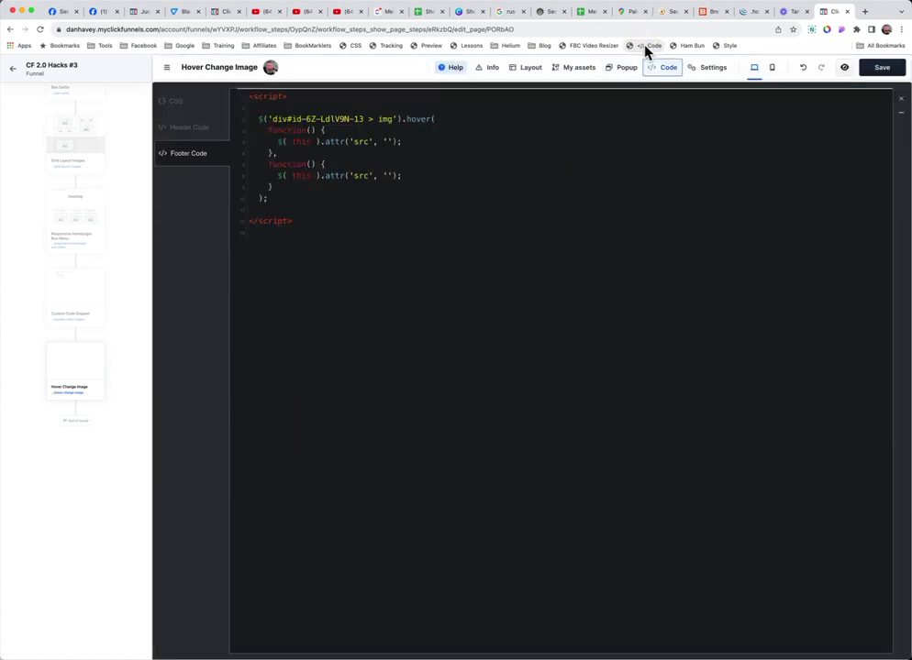
pyautogui.click(387, 175)
pyautogui.press('super+v')
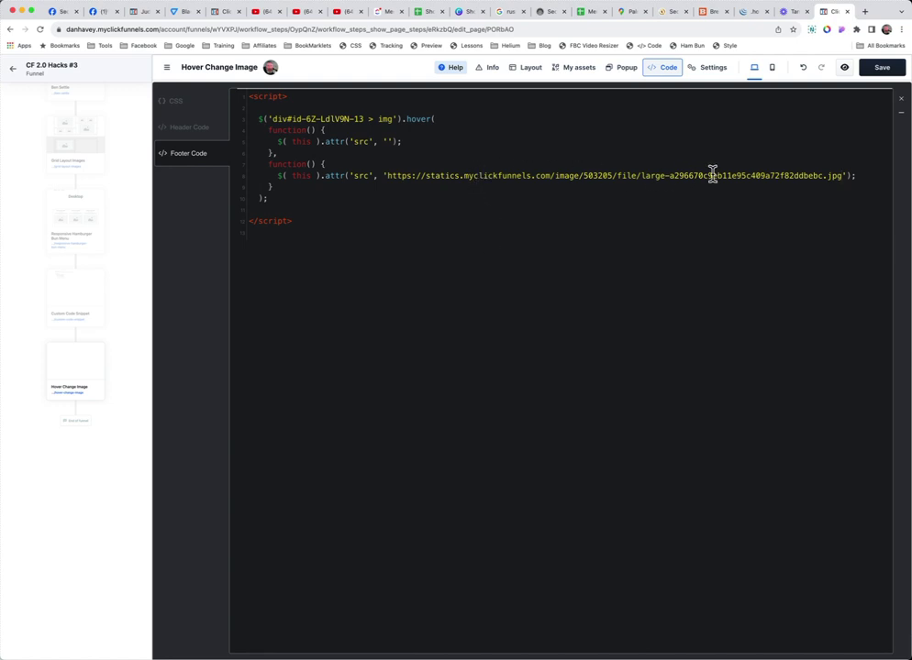
pyautogui.click(883, 68)
pyautogui.click(902, 104)
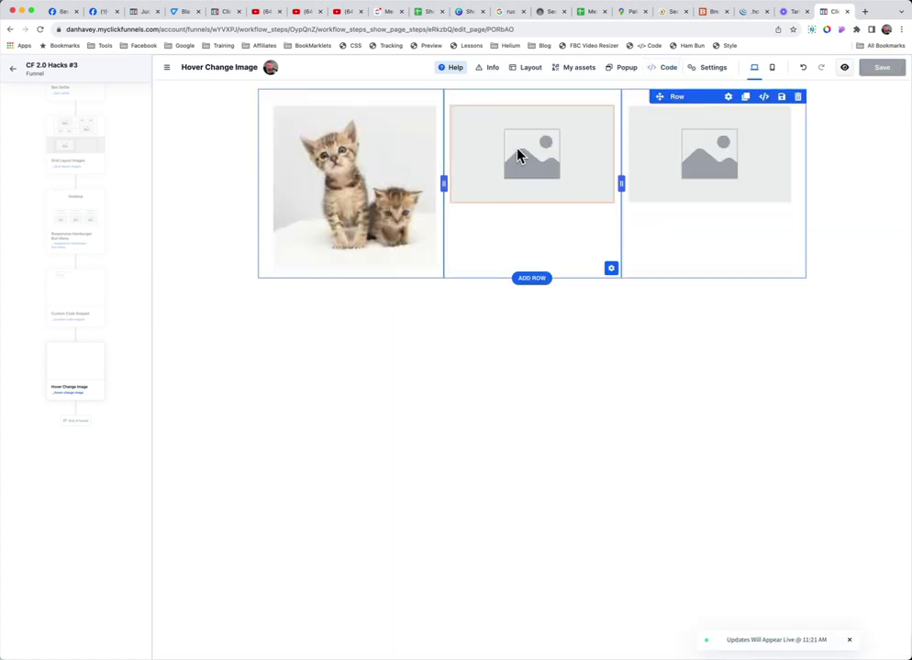
# Copy the three-kitten photo's image address from the image gallery.
pyautogui.click(368, 165)
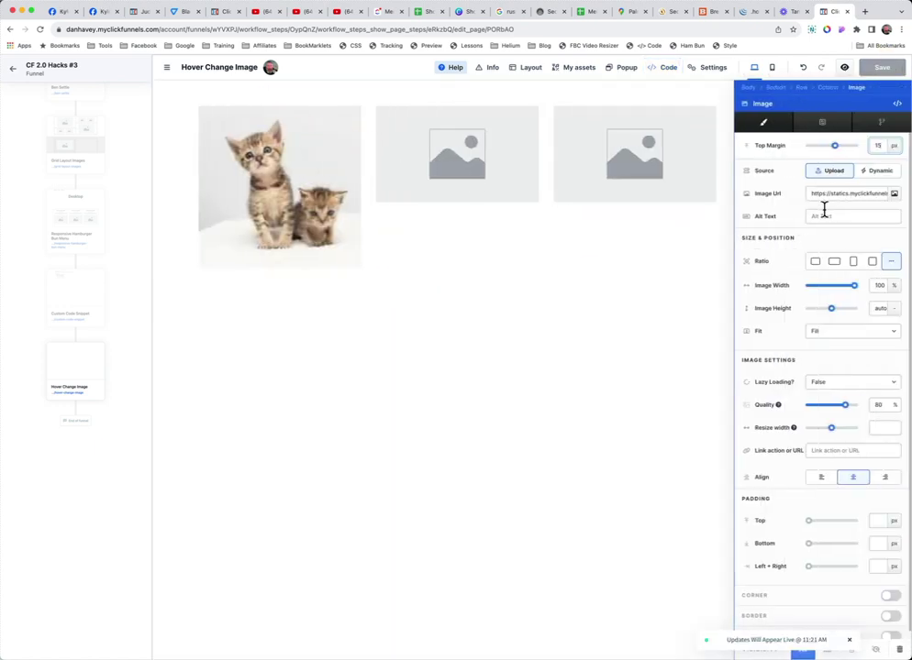
pyautogui.click(894, 193)
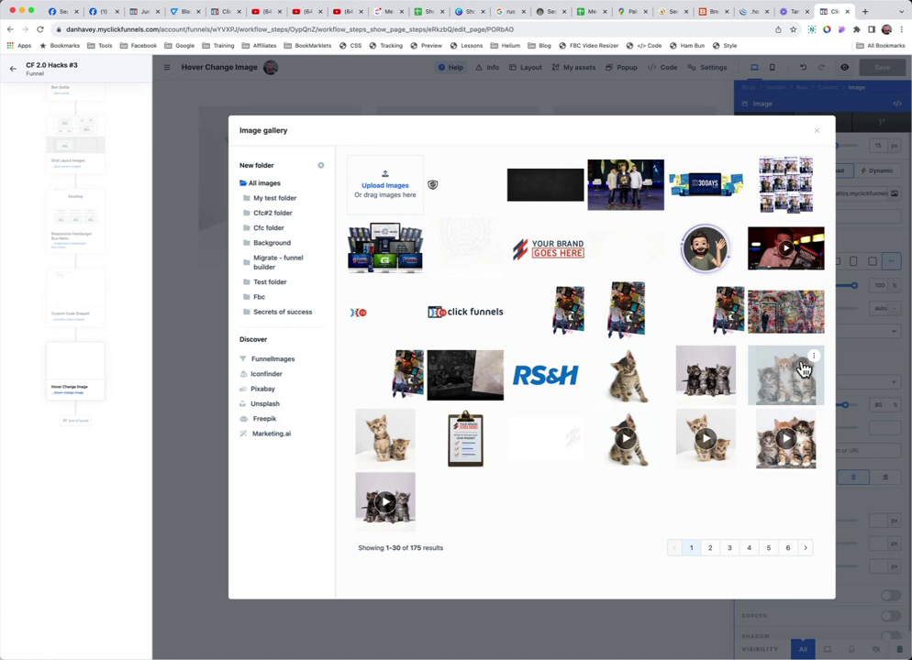
pyautogui.click(814, 357)
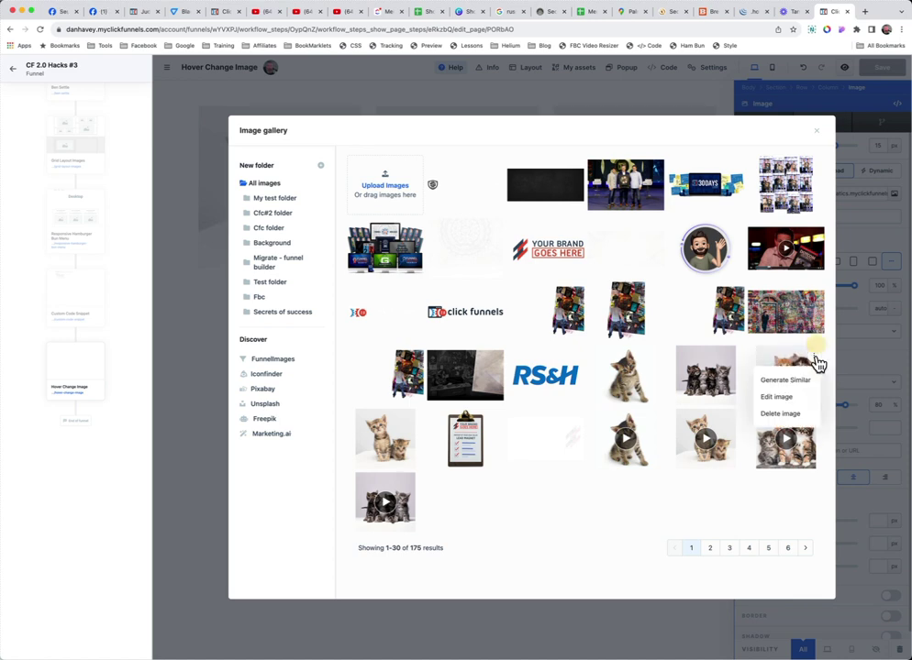
pyautogui.click(776, 401)
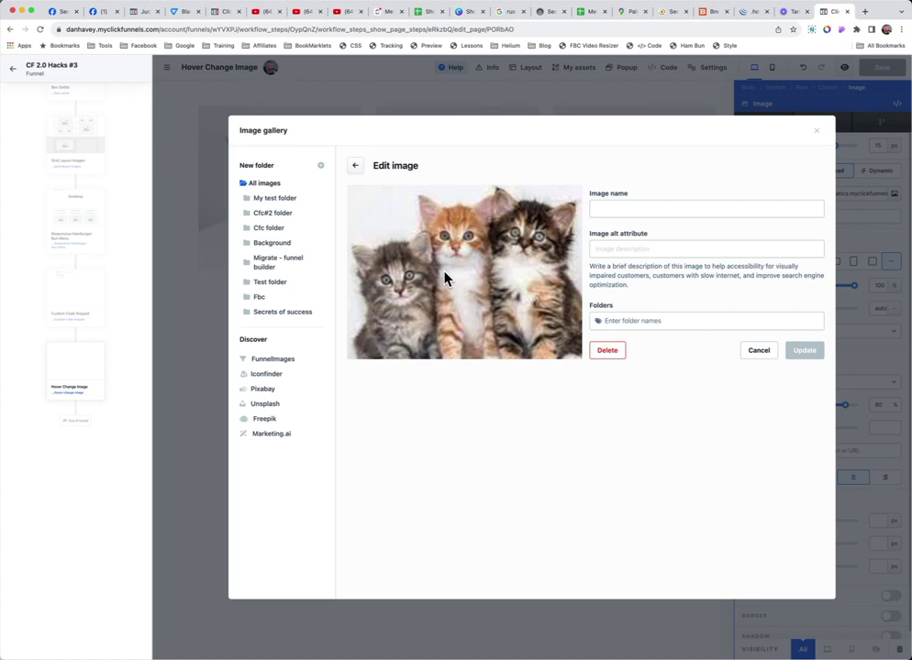
pyautogui.rightClick(445, 274)
pyautogui.click(484, 310)
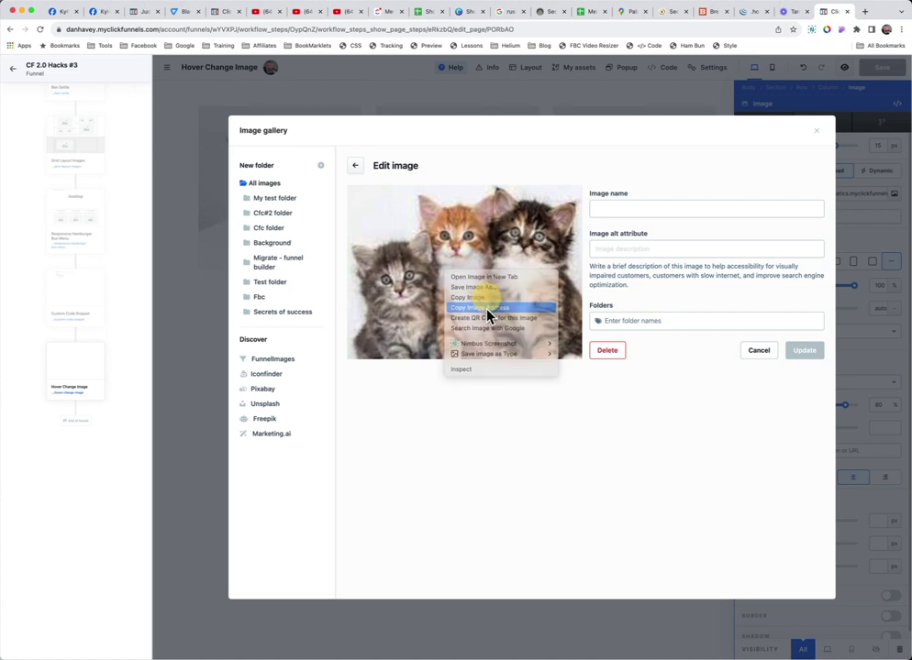
pyautogui.click(816, 134)
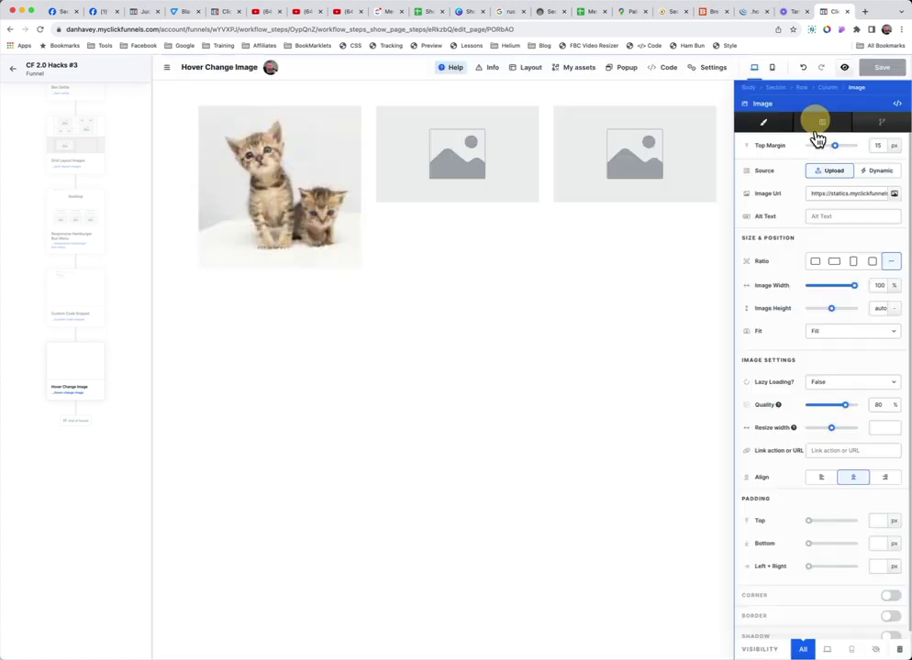
# Paste the three-kitten address into the first attr('src') quotes of the footer script.
pyautogui.click(894, 194)
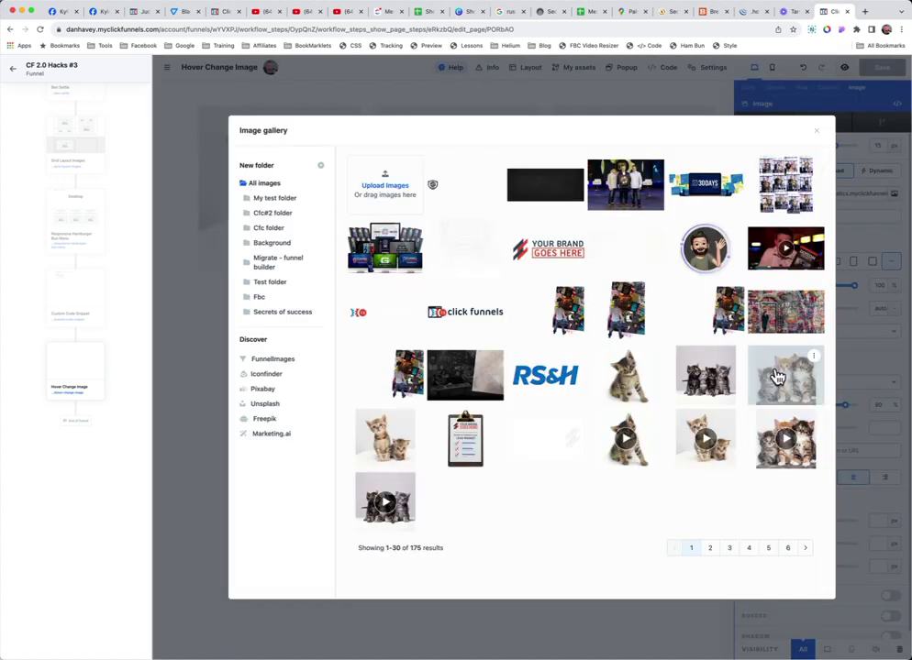
pyautogui.click(818, 138)
pyautogui.click(578, 306)
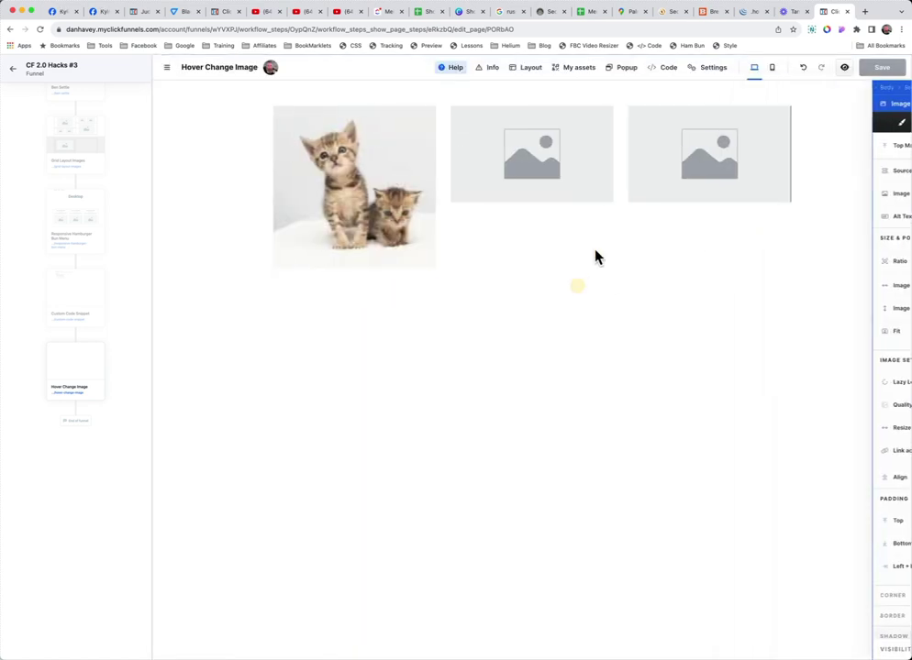
pyautogui.click(649, 62)
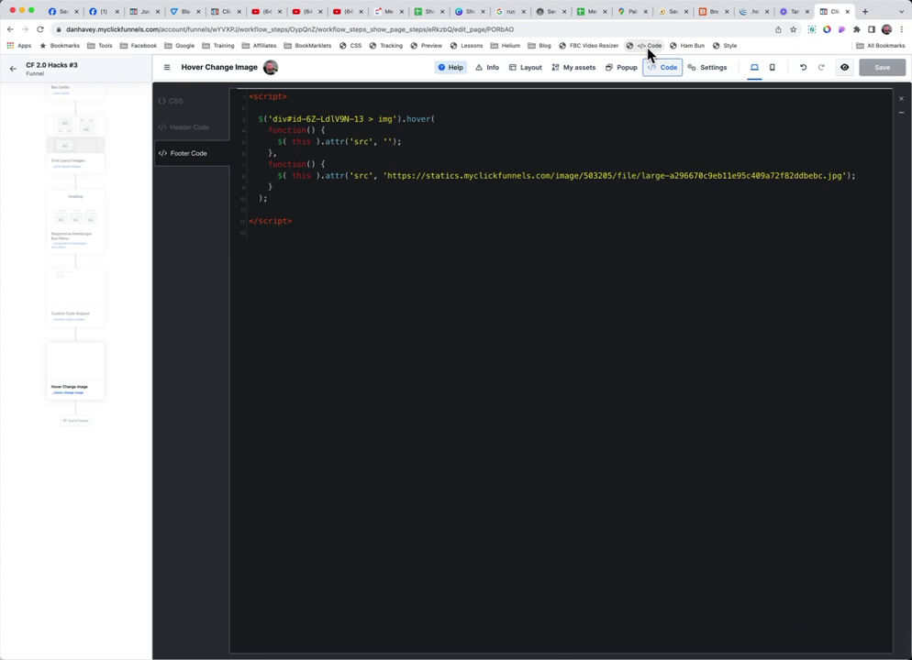
pyautogui.click(387, 141)
pyautogui.press('super+v')
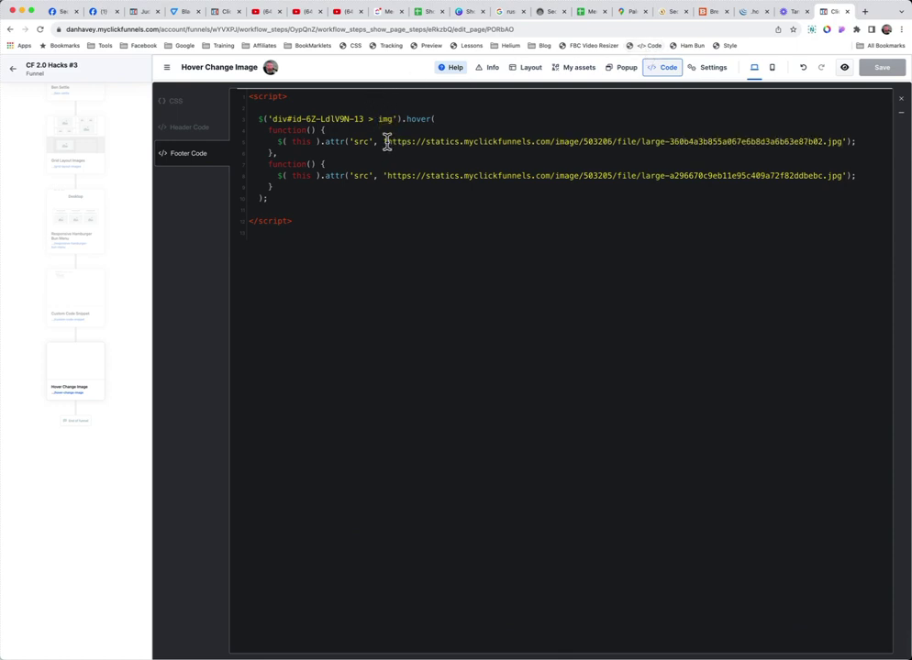
pyautogui.click(900, 104)
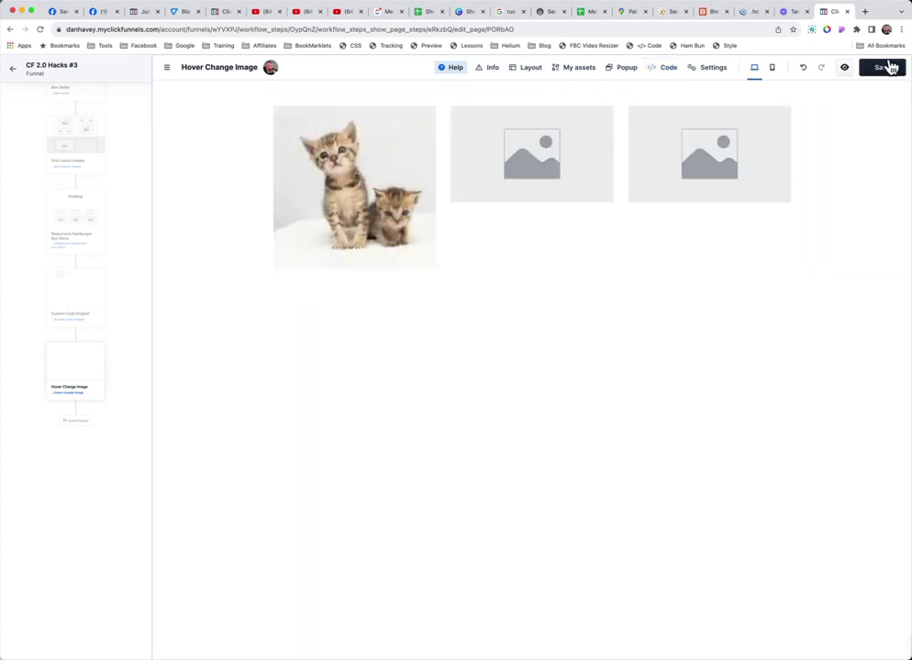
# Save the page with the completed hover script.
pyautogui.click(888, 68)
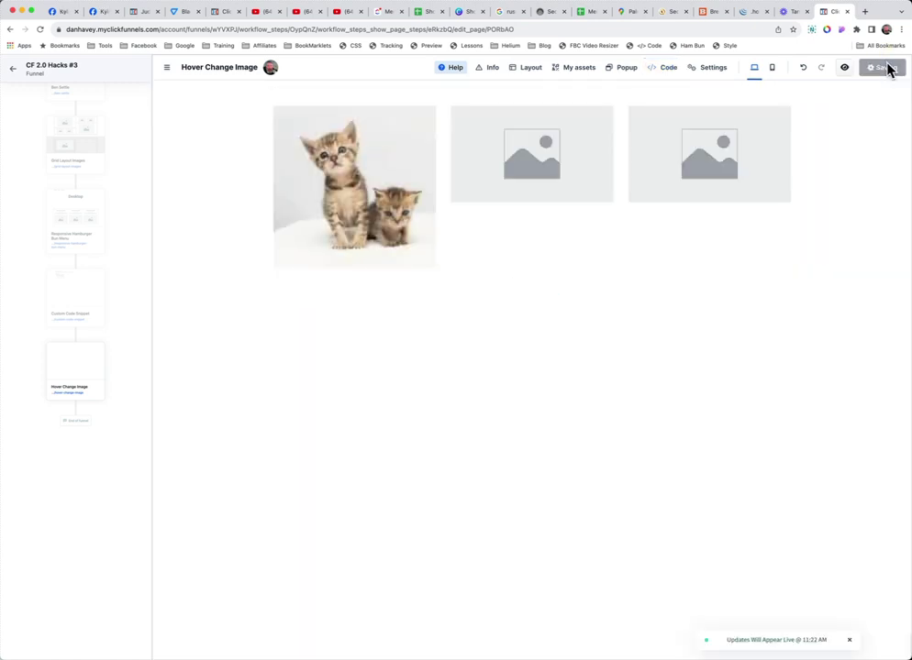